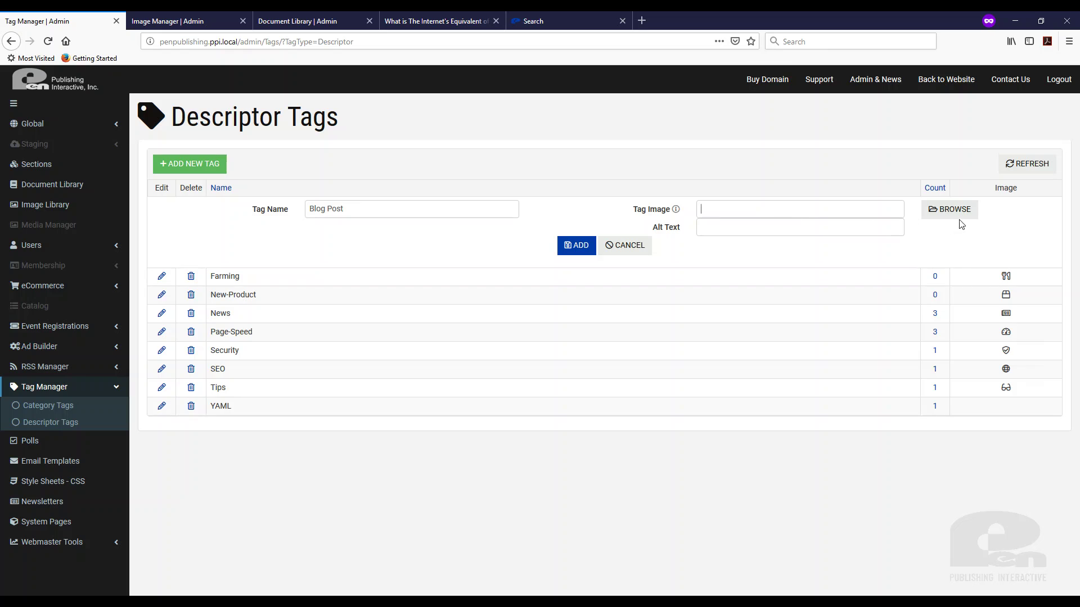
Step: Give the new Blog Post descriptor tag the Font Awesome image code fa-newspaper and add the tag
left_click(676, 210)
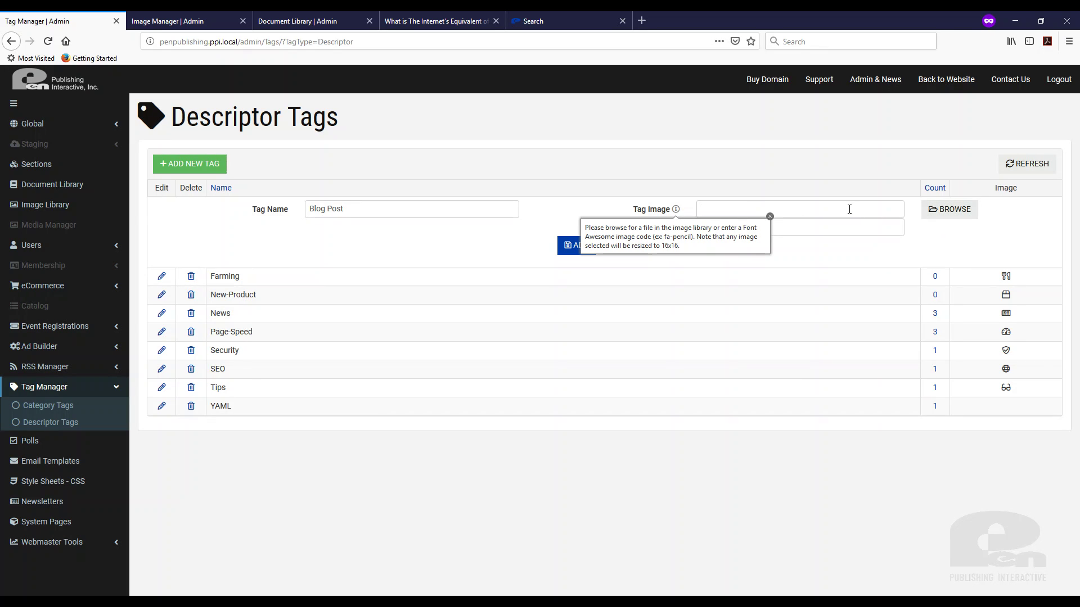
left_click(769, 216)
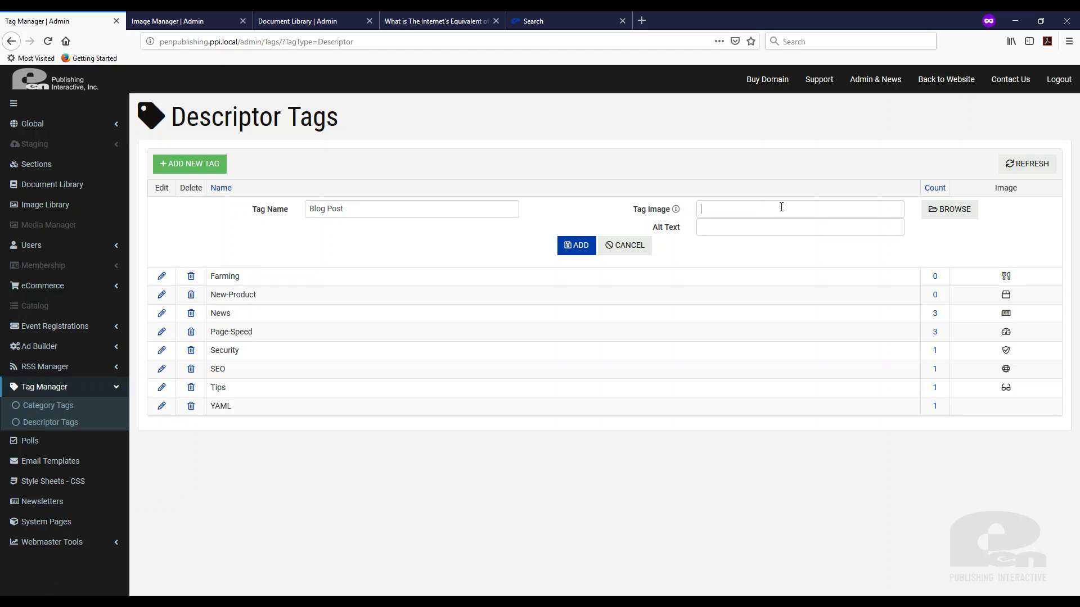
left_click(781, 207)
type("fa-newspaper")
left_click_drag(746, 212, 702, 208)
left_click(760, 228)
left_click(580, 247)
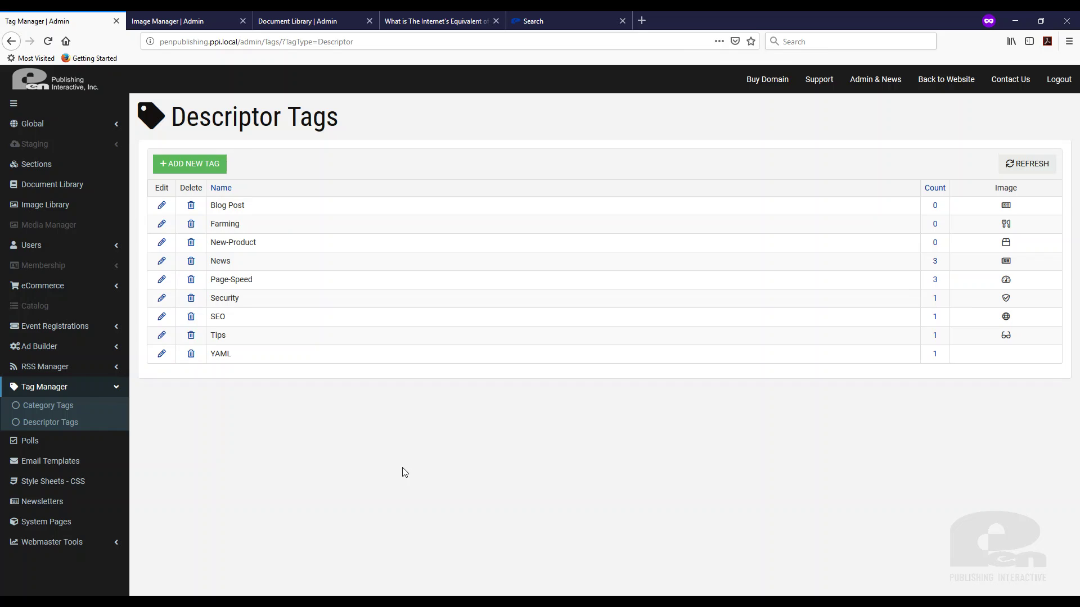
Step: Find RWDpart2.jpg in the Image Library, assign it the Blog Post descriptor tag, and save
left_click(194, 22)
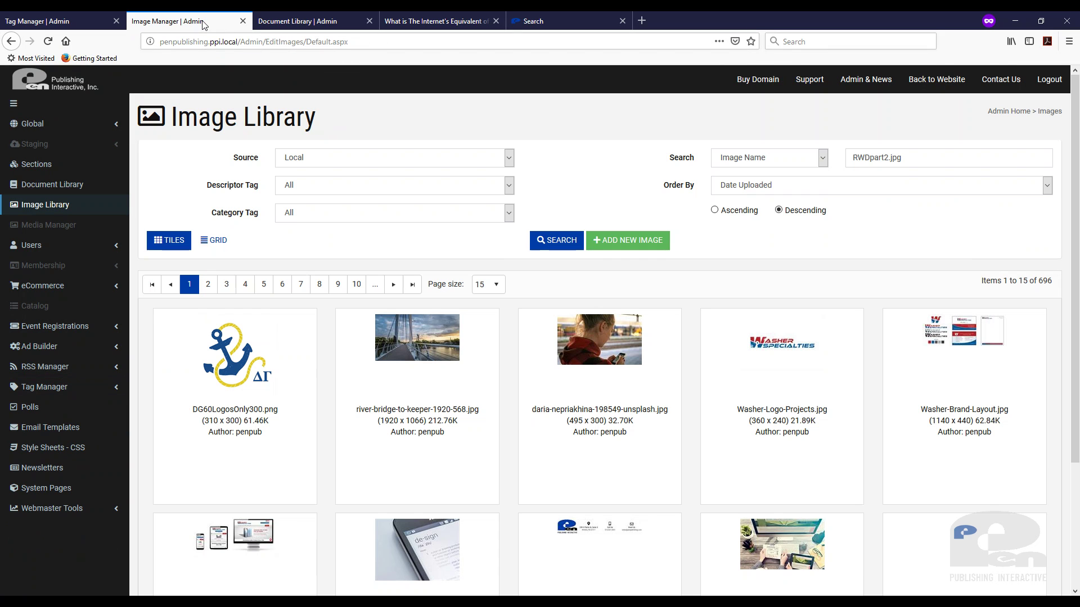
left_click(559, 240)
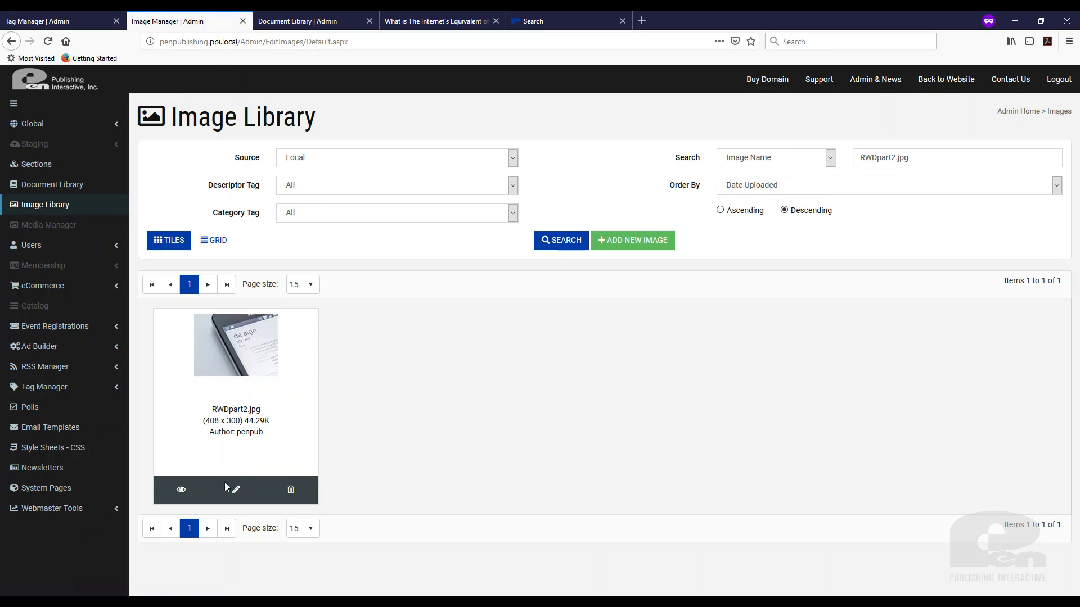
left_click(236, 490)
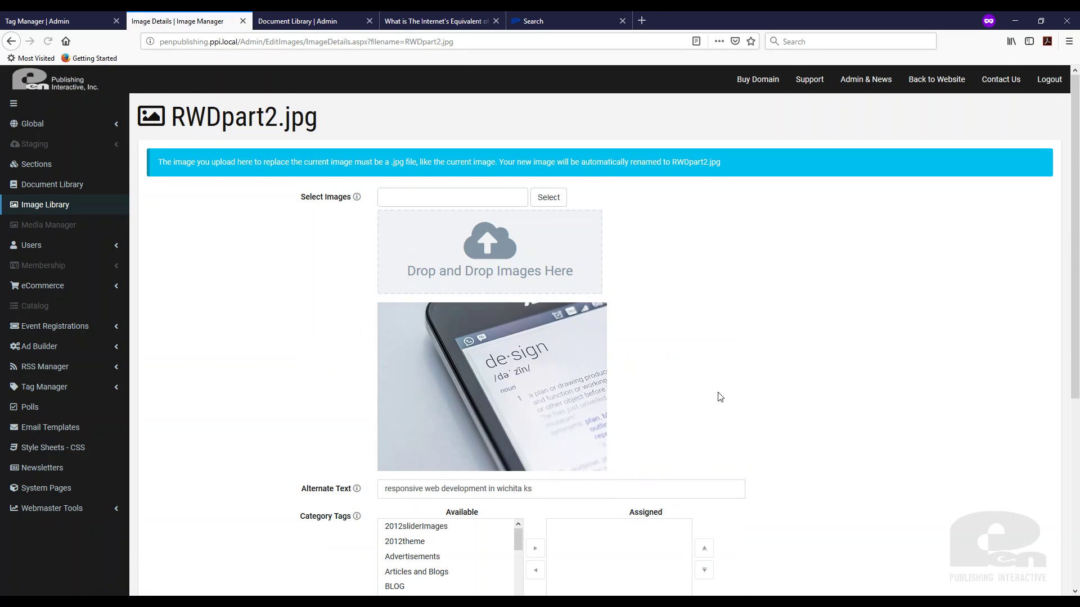
scroll(806, 422, "down", 5)
left_click(410, 366)
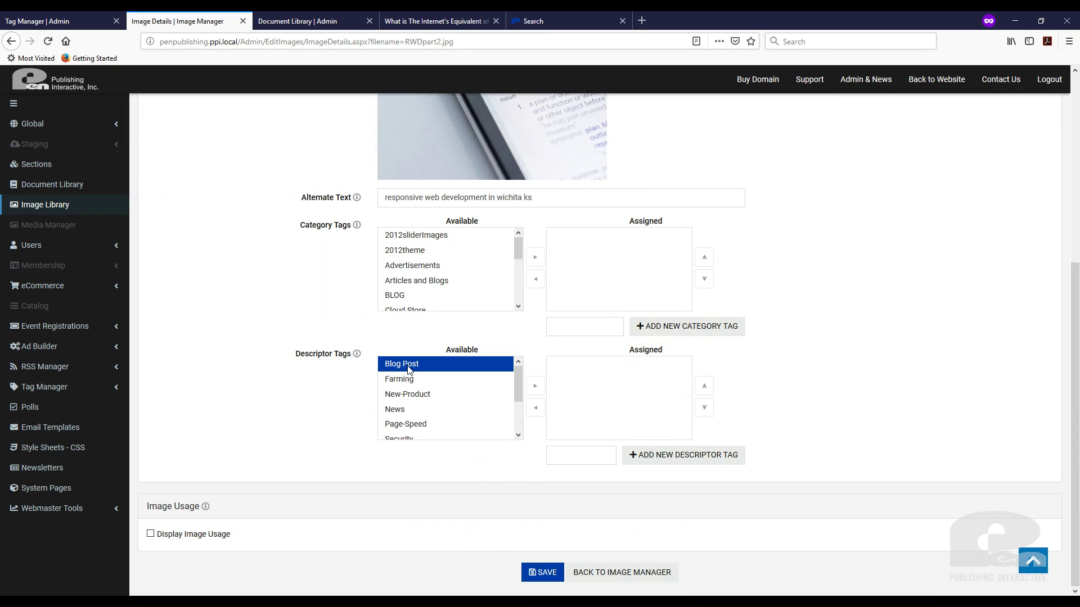
left_click(535, 388)
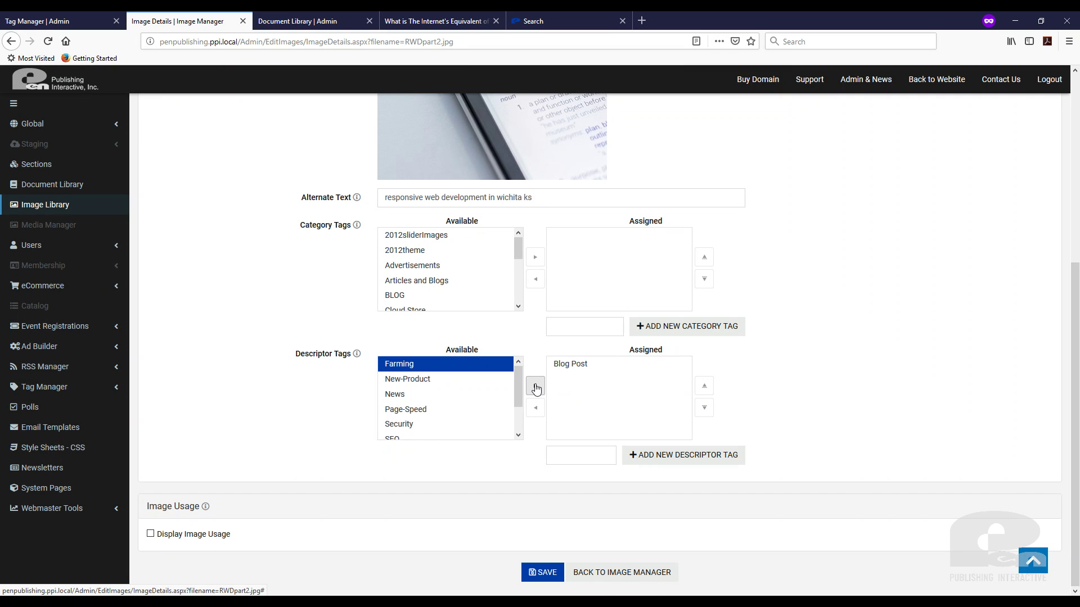
left_click(541, 572)
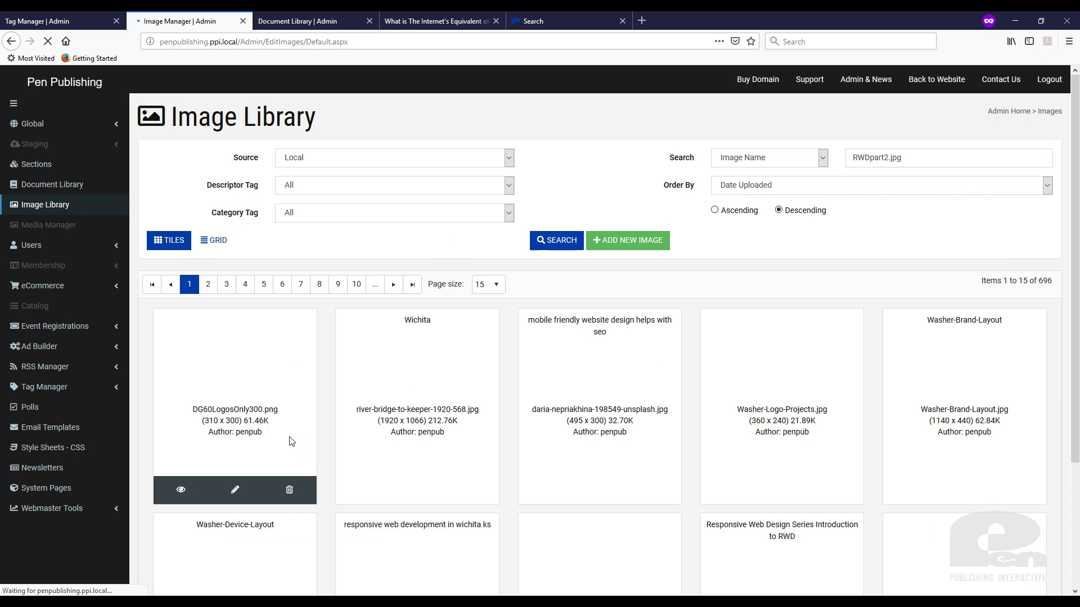
Step: Review the tags shown in the Image Library's grid view, the Document Library, and the Old Phone Book Directories article
left_click(223, 249)
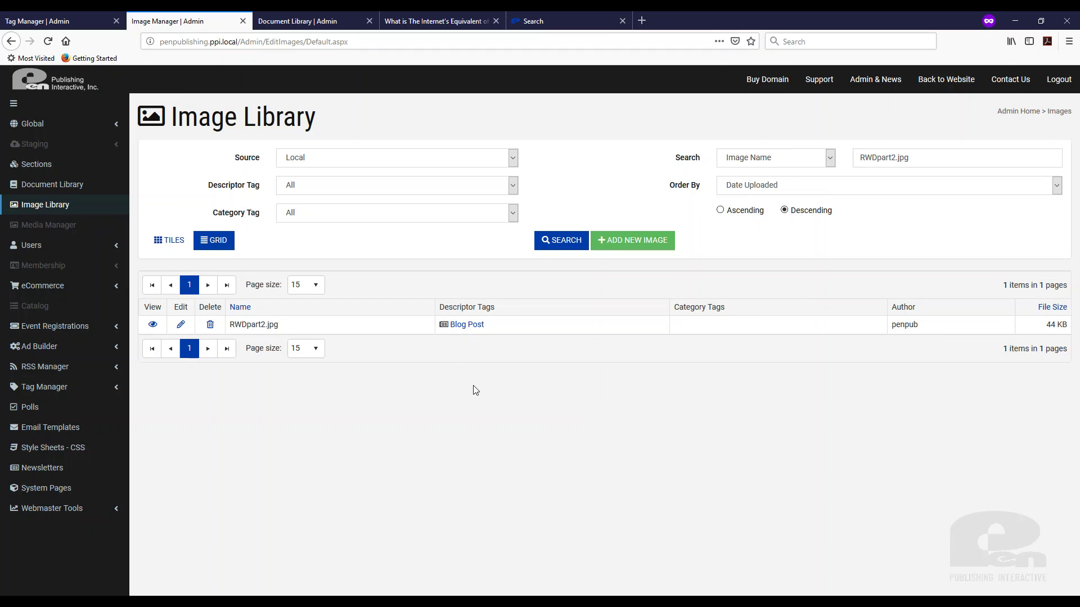
left_click(298, 22)
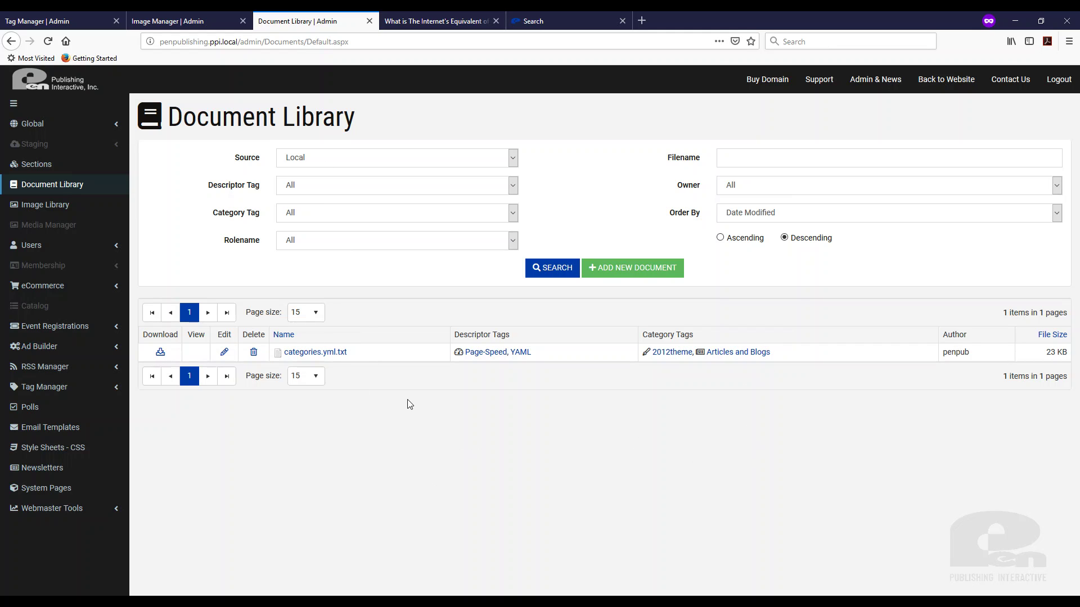
left_click(441, 21)
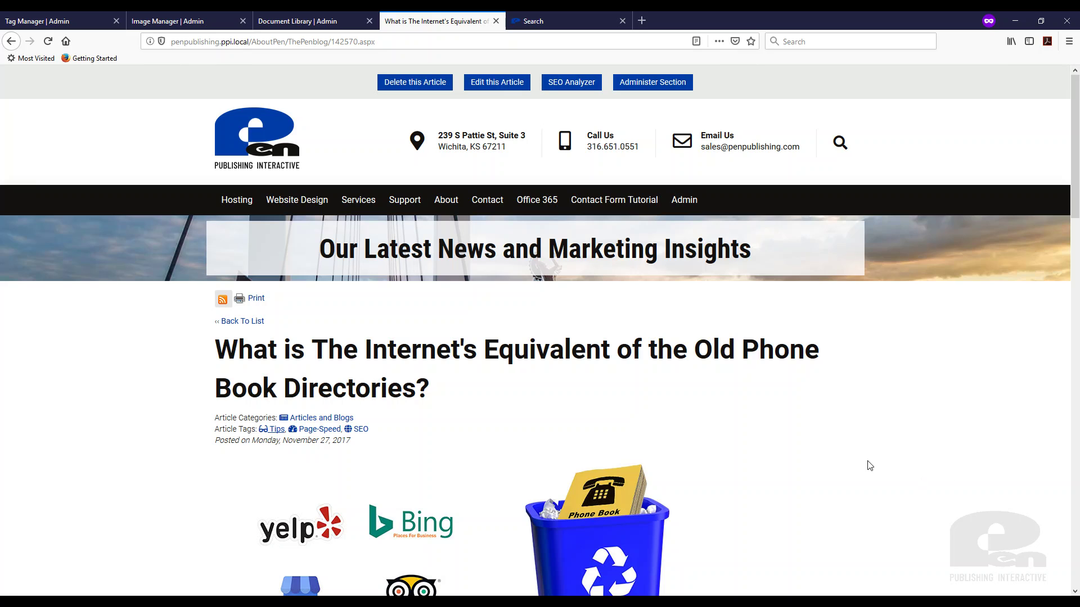
scroll(869, 466, "down", 2)
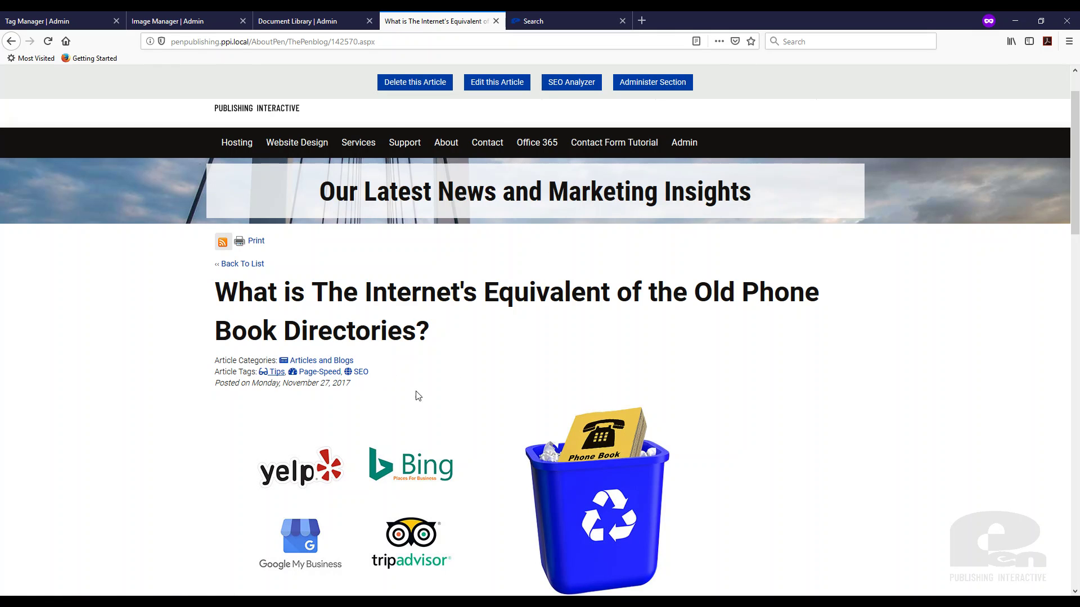
Step: Edit the Old Phone Book Directories article and assign it the Blog Post descriptor tag
left_click(497, 84)
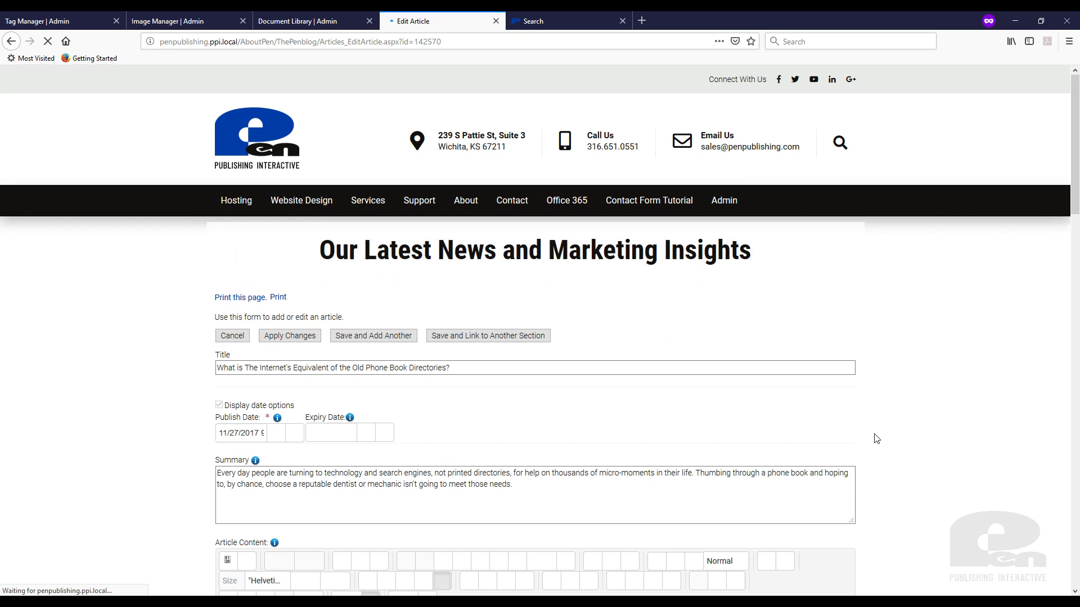
scroll(883, 439, "down", 20)
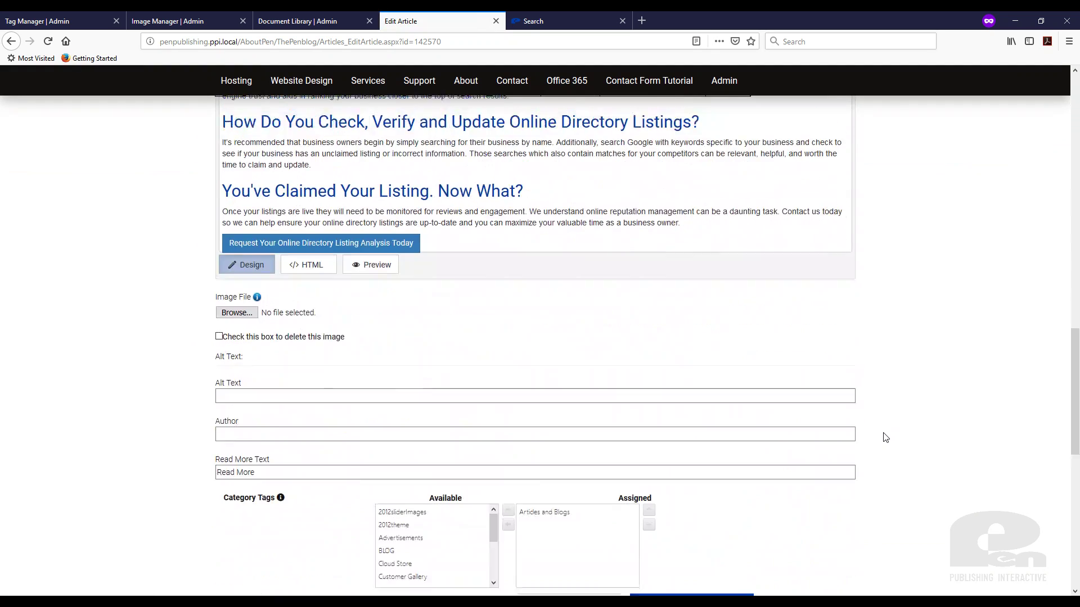
scroll(885, 437, "down", 2)
left_click(420, 346)
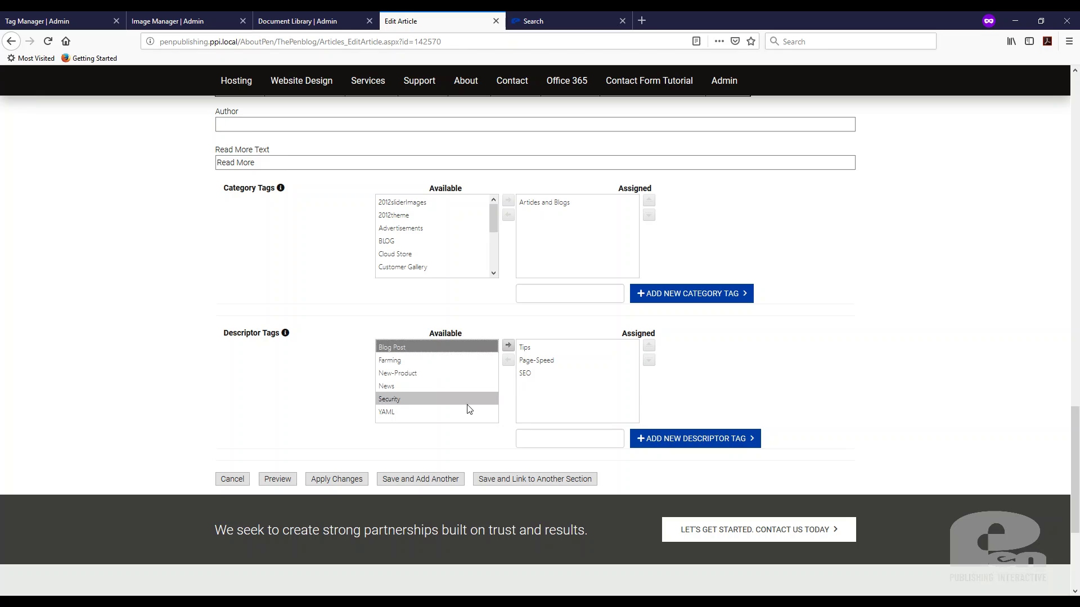
left_click(507, 349)
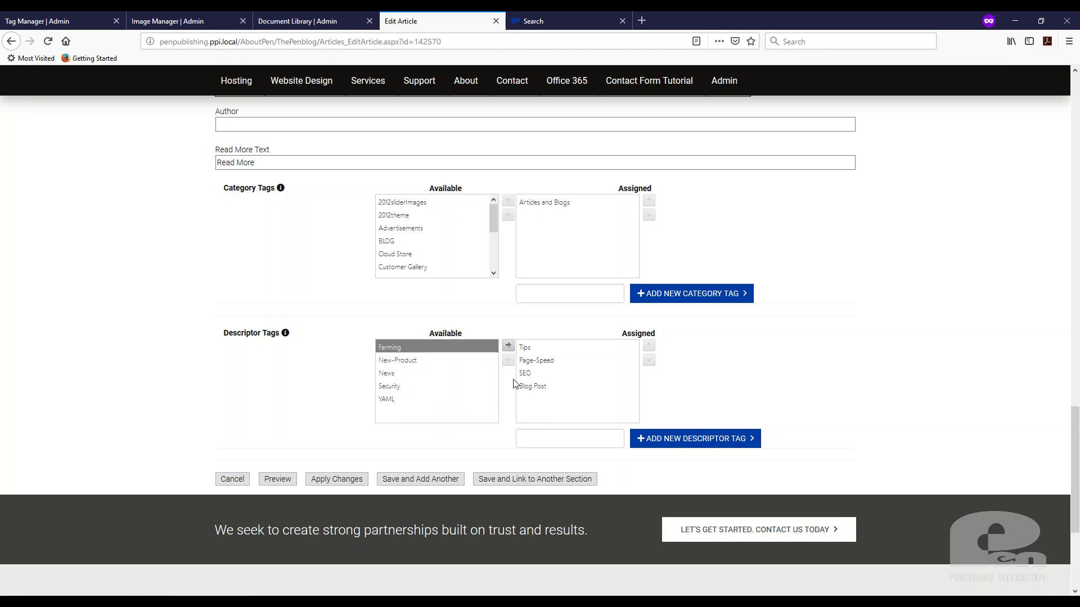
Step: Move the Blog Post tag back to the available descriptor tags, reassign it to the article, and apply the changes
left_click(524, 388)
left_click(507, 360)
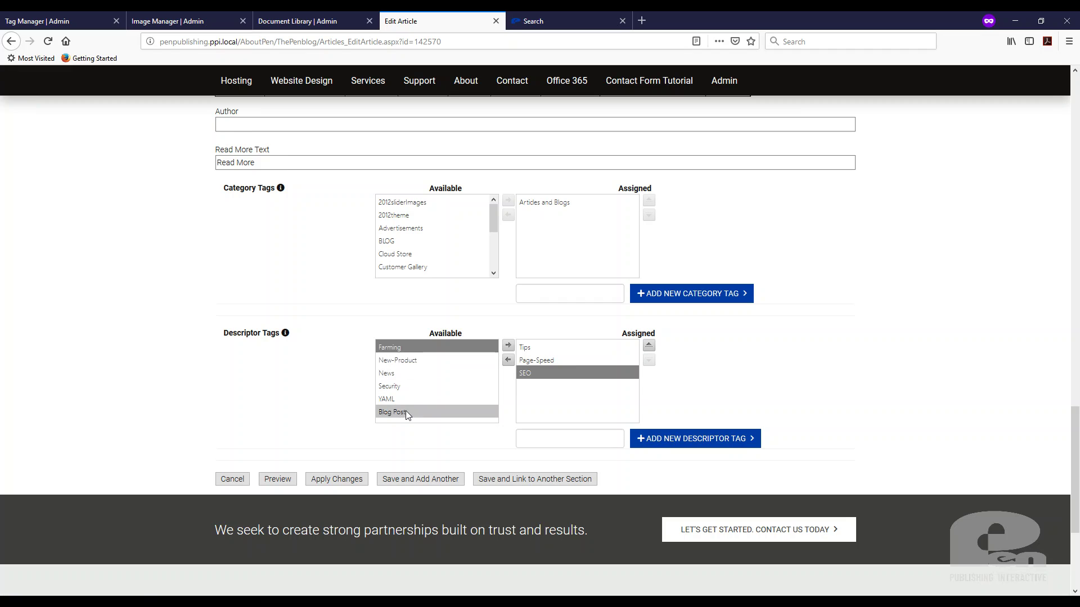
left_click_drag(406, 411, 569, 403)
left_click(561, 389)
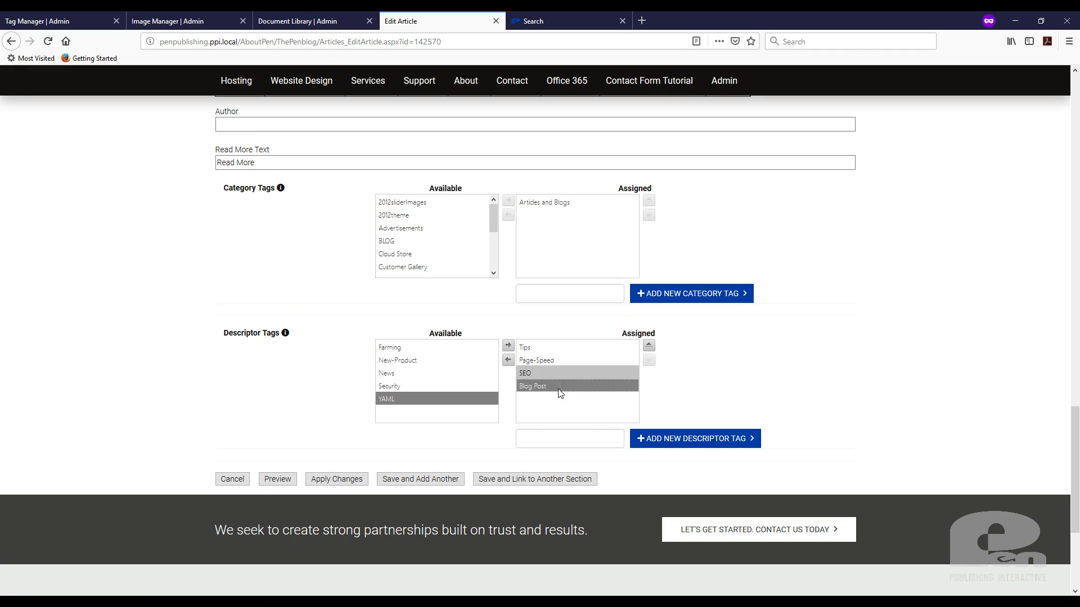
left_click(349, 479)
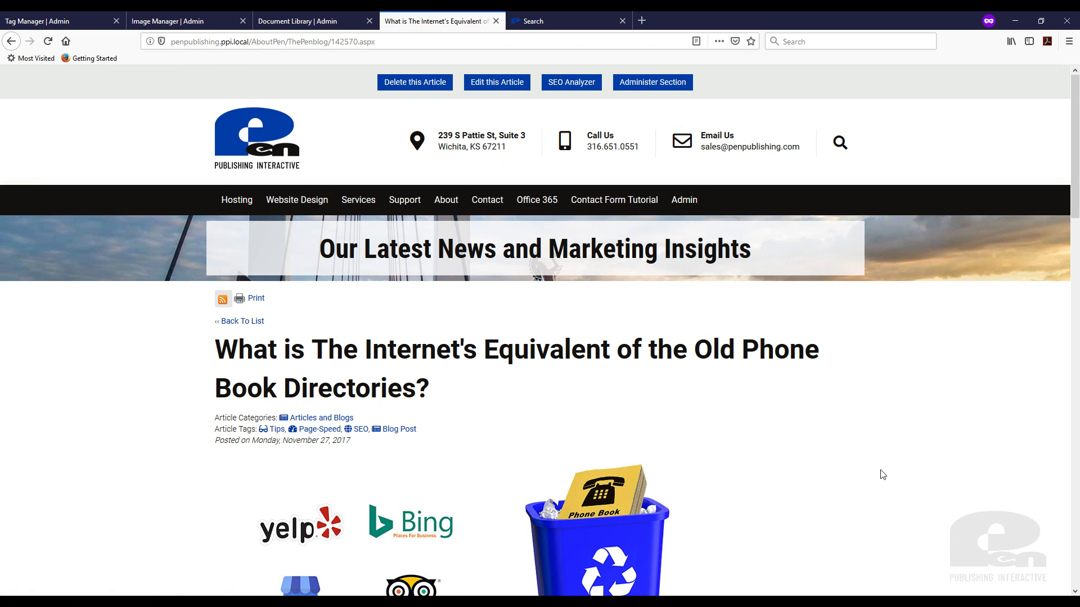
Step: Examine the published article's category and descriptor tags and the related items below its content
scroll(856, 455, "down", 3)
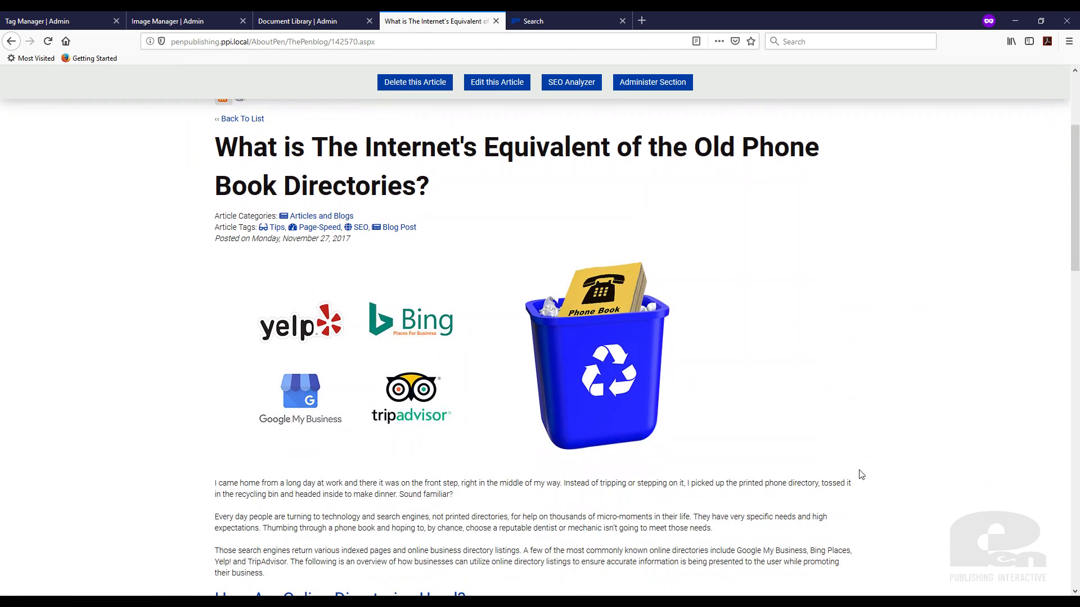
scroll(862, 473, "down", 8)
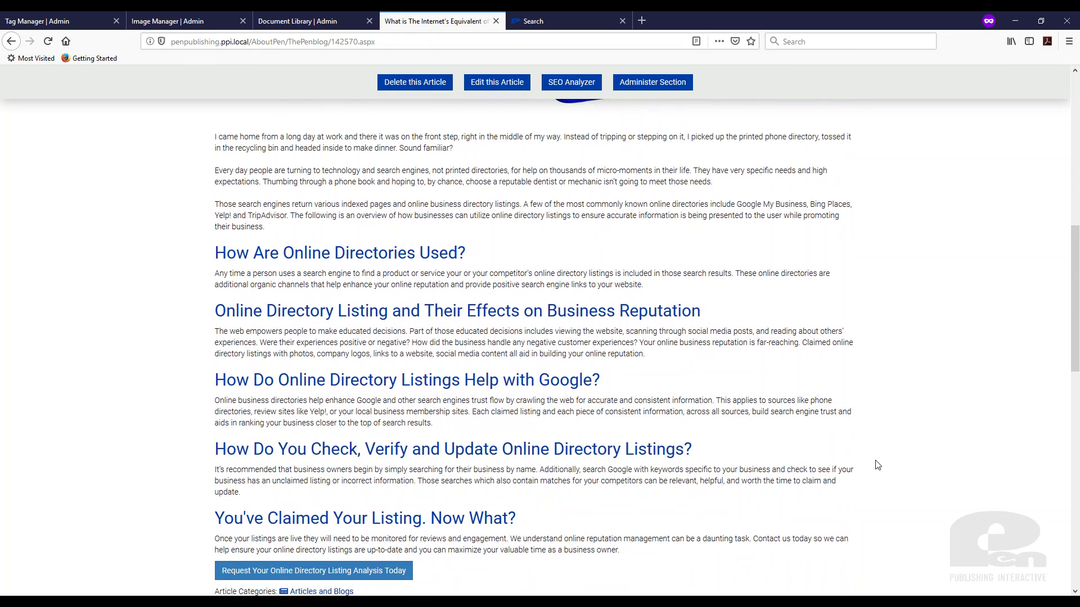
scroll(877, 465, "down", 3)
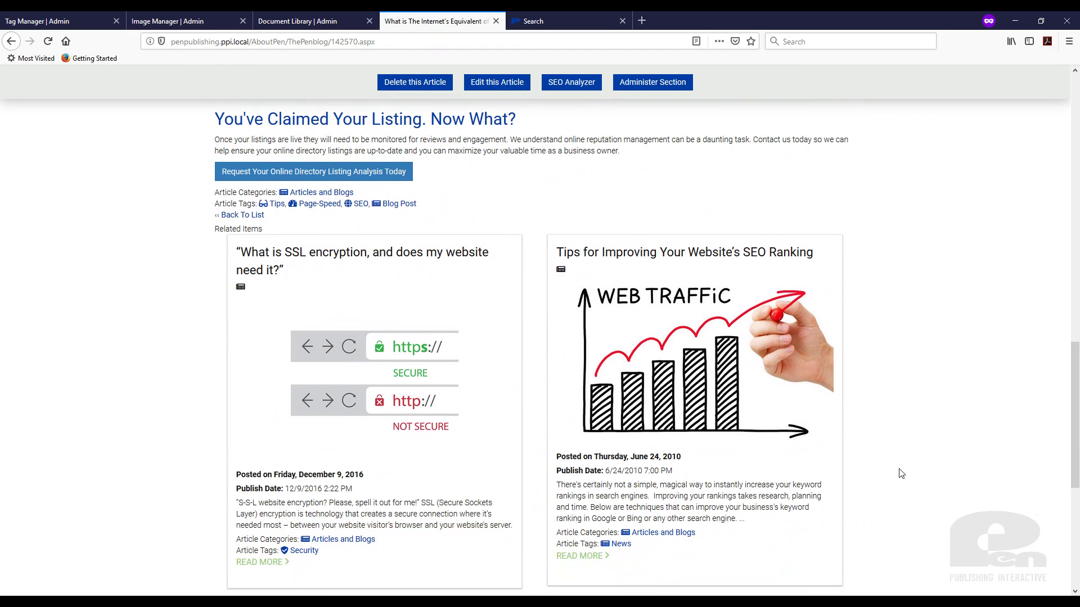
scroll(901, 473, "down", 1)
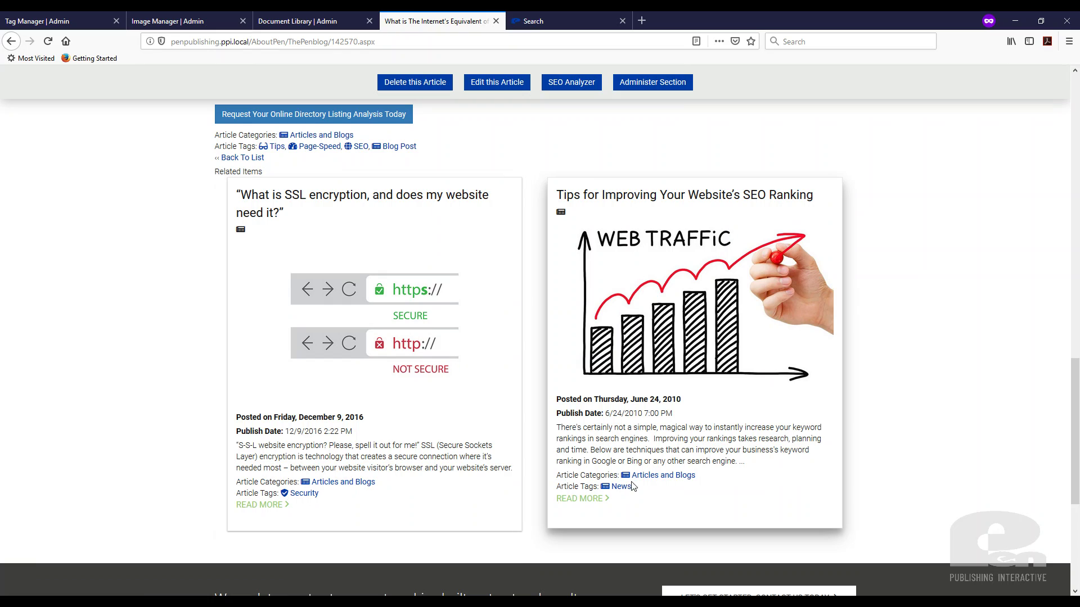
scroll(754, 485, "up", 4)
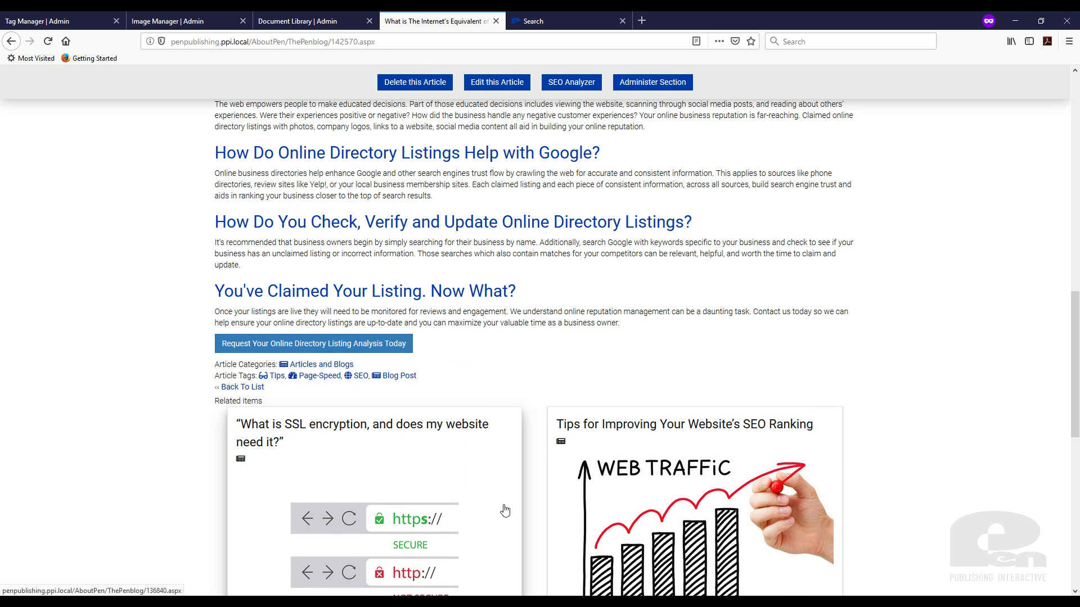
scroll(503, 508, "down", 1)
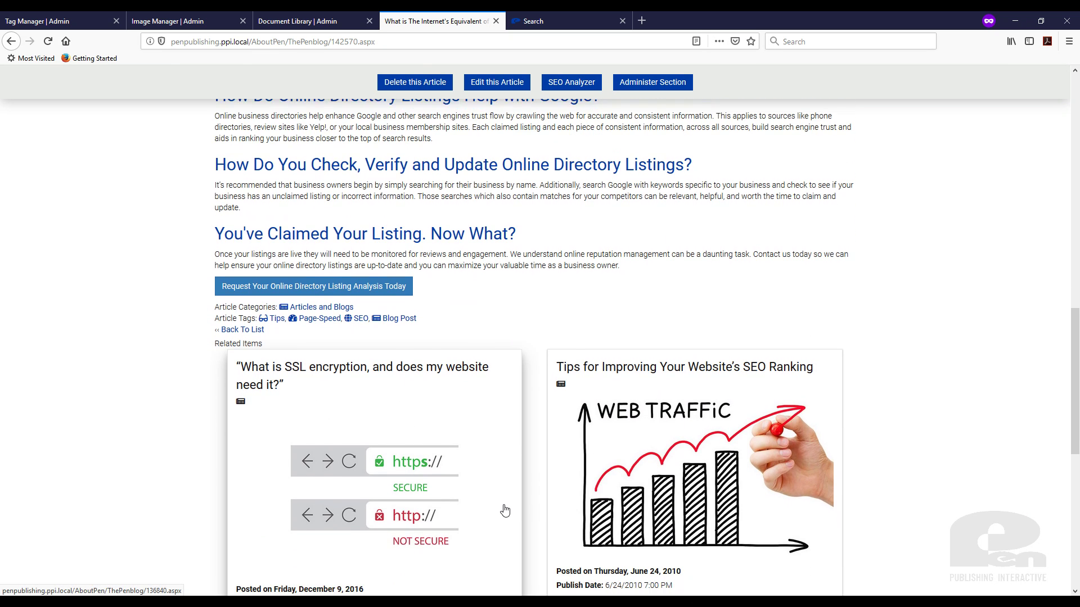
Step: Disable Show Related Content in the Our Blog section's advanced settings and save
left_click(653, 86)
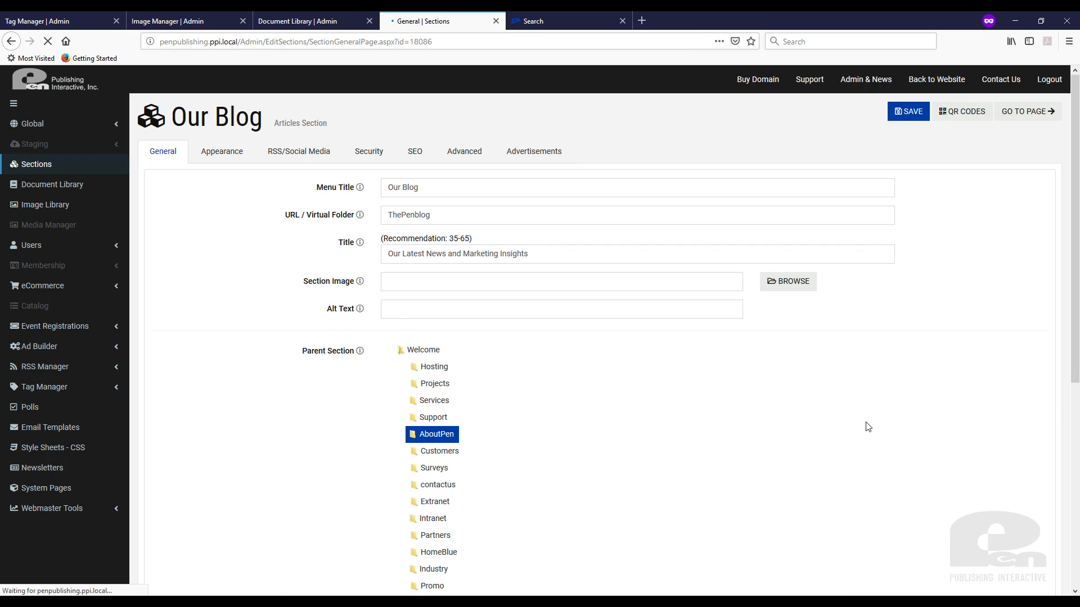
left_click(471, 152)
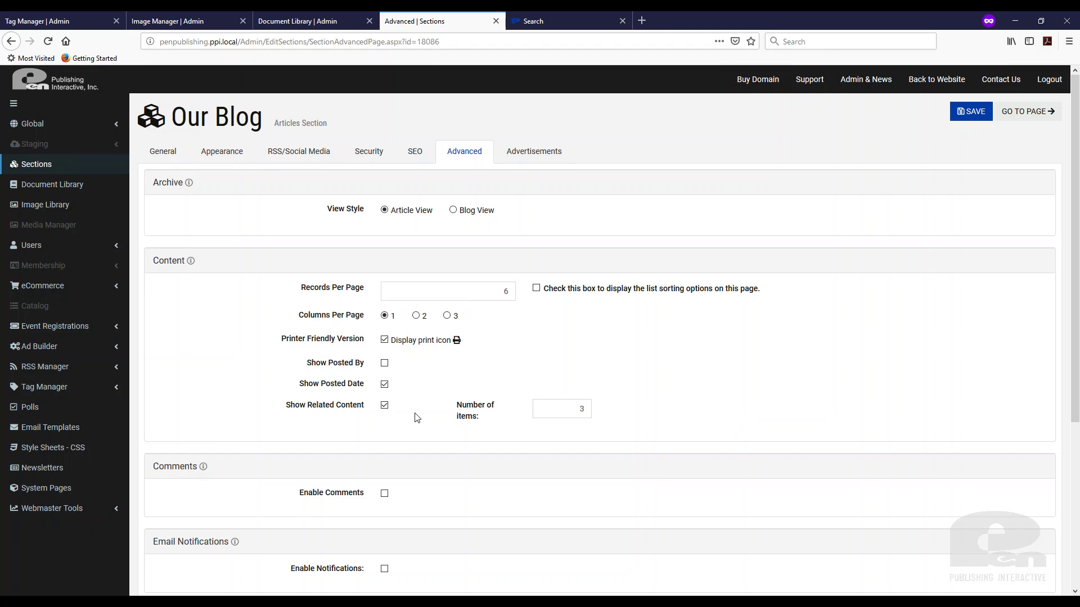
left_click(585, 411)
left_click(386, 405)
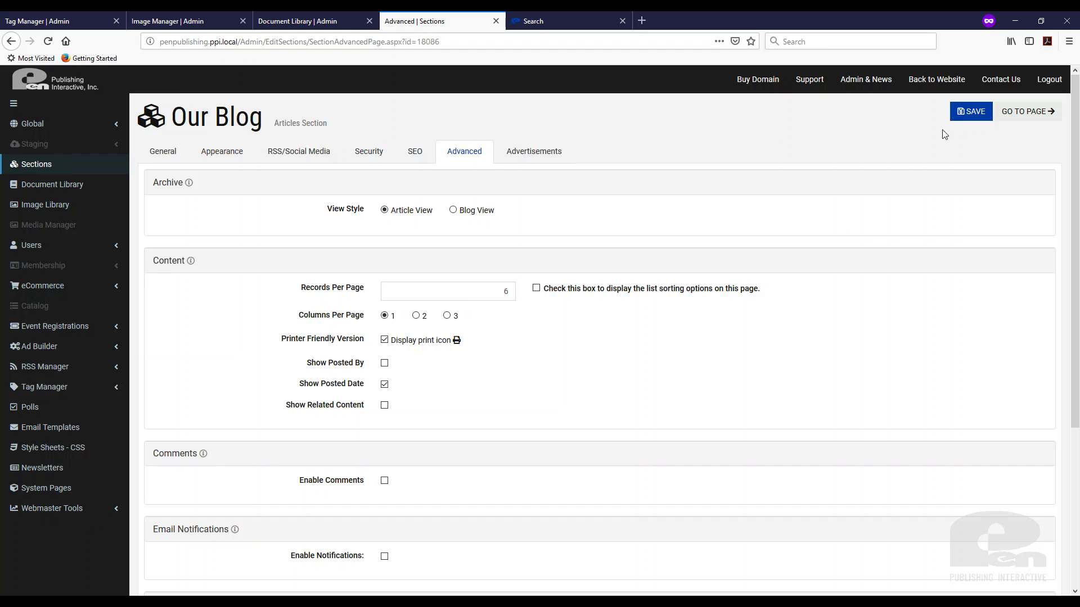
left_click(968, 113)
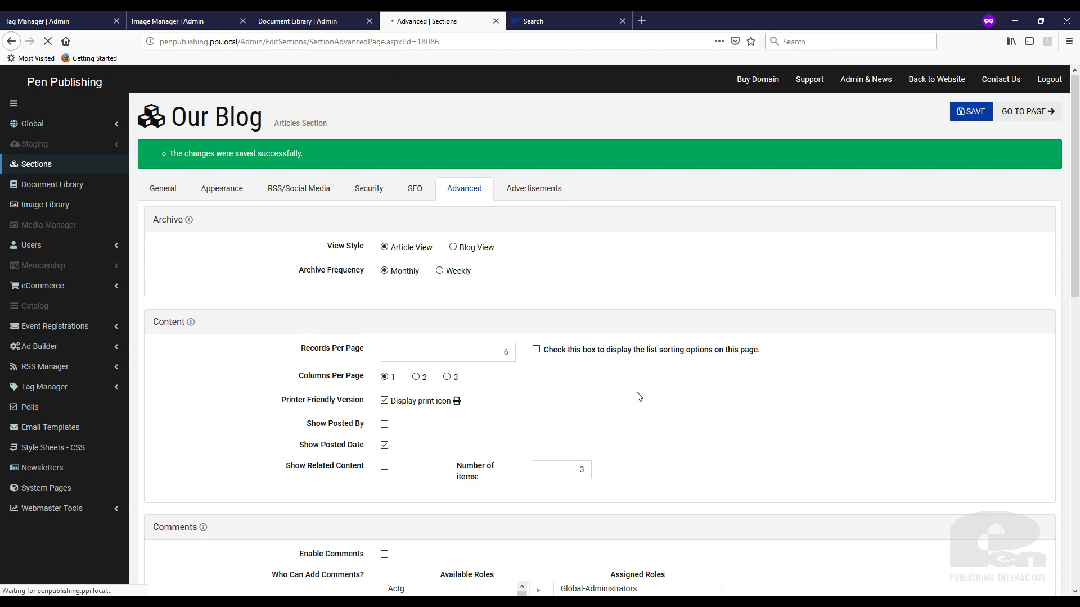
Step: Go to the blog page, open the Old Phone Book Directories article, and check its tags and the area below the content
left_click(1027, 111)
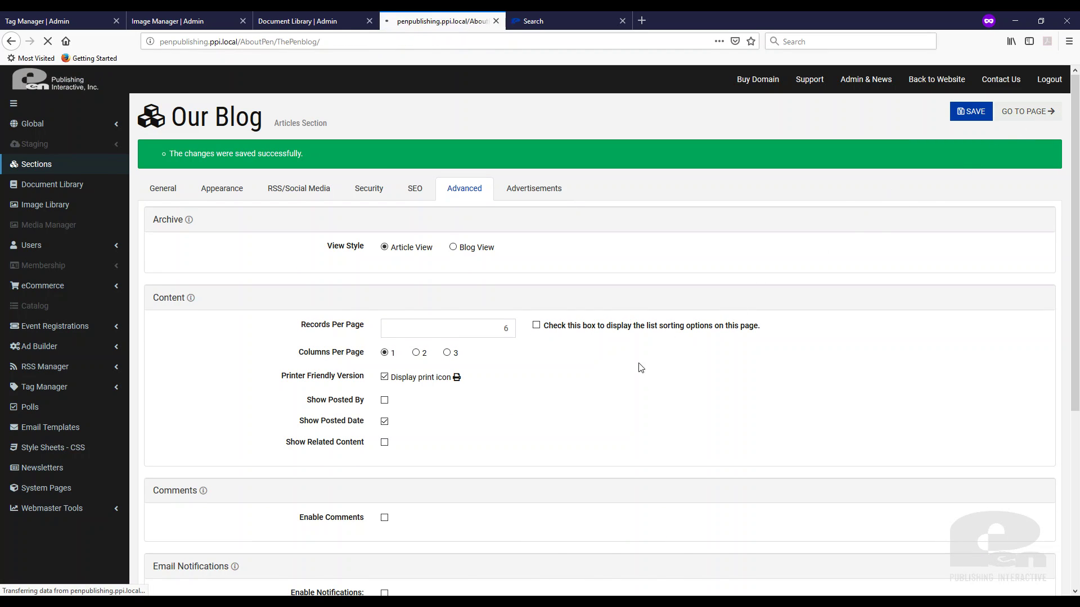
scroll(619, 405, "down", 8)
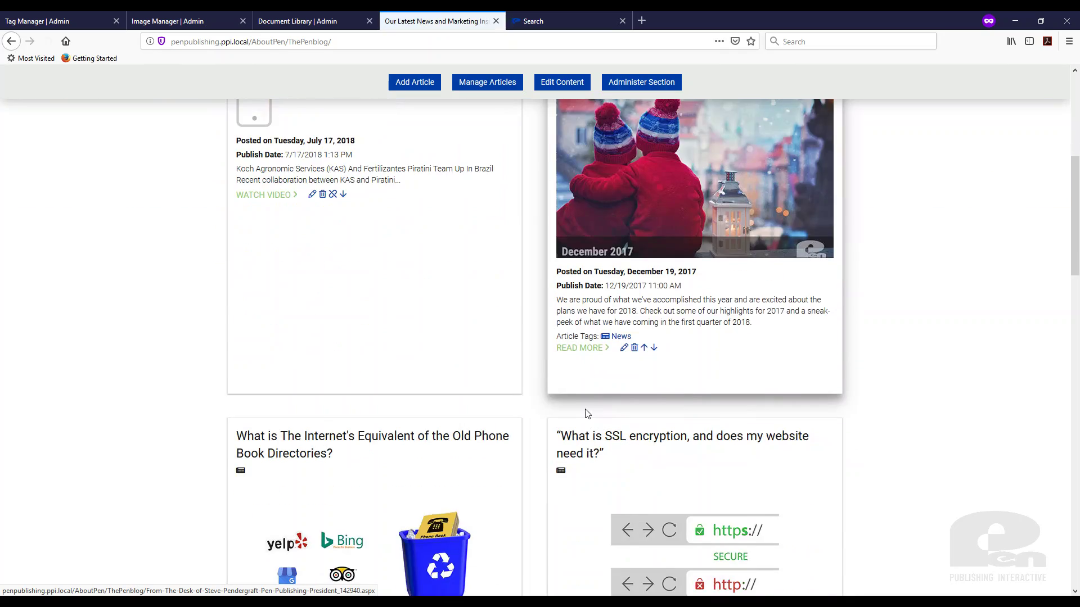
scroll(587, 414, "down", 3)
left_click(414, 263)
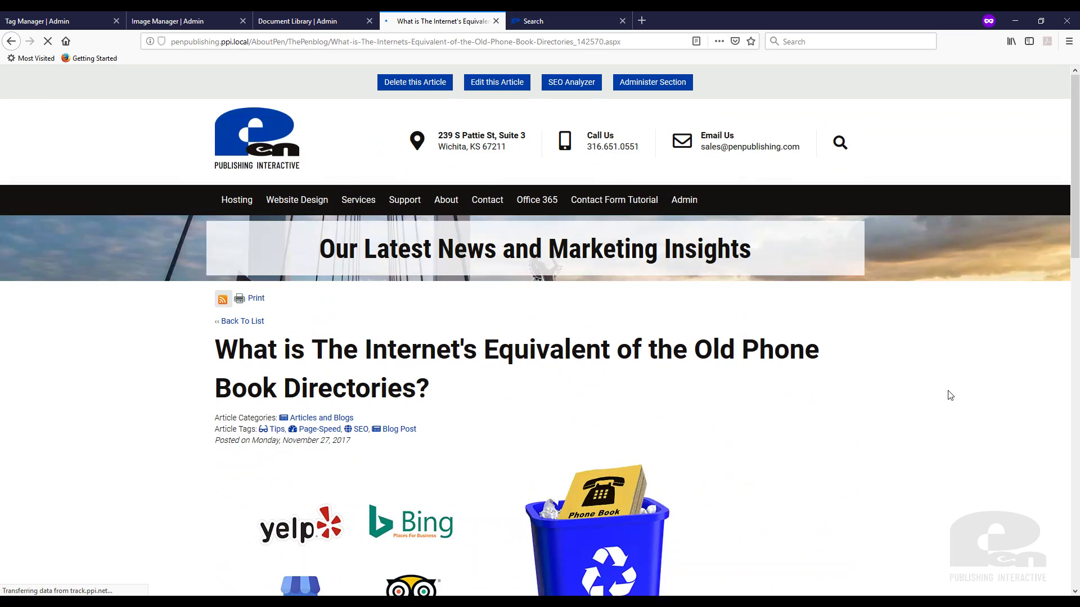
scroll(950, 396, "down", 15)
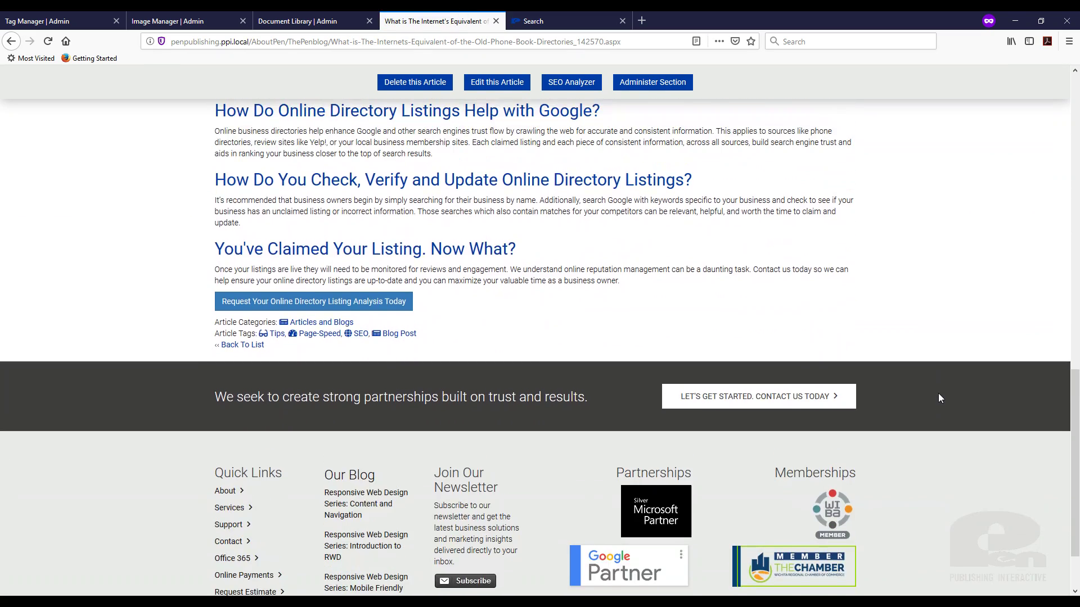
scroll(938, 398, "up", 1)
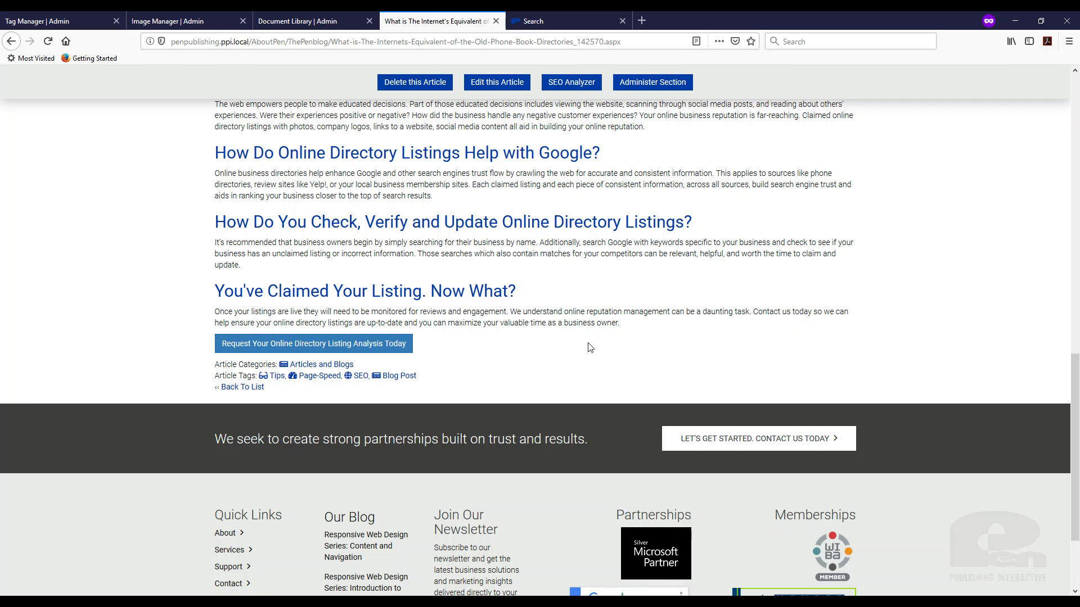
scroll(557, 347, "up", 9)
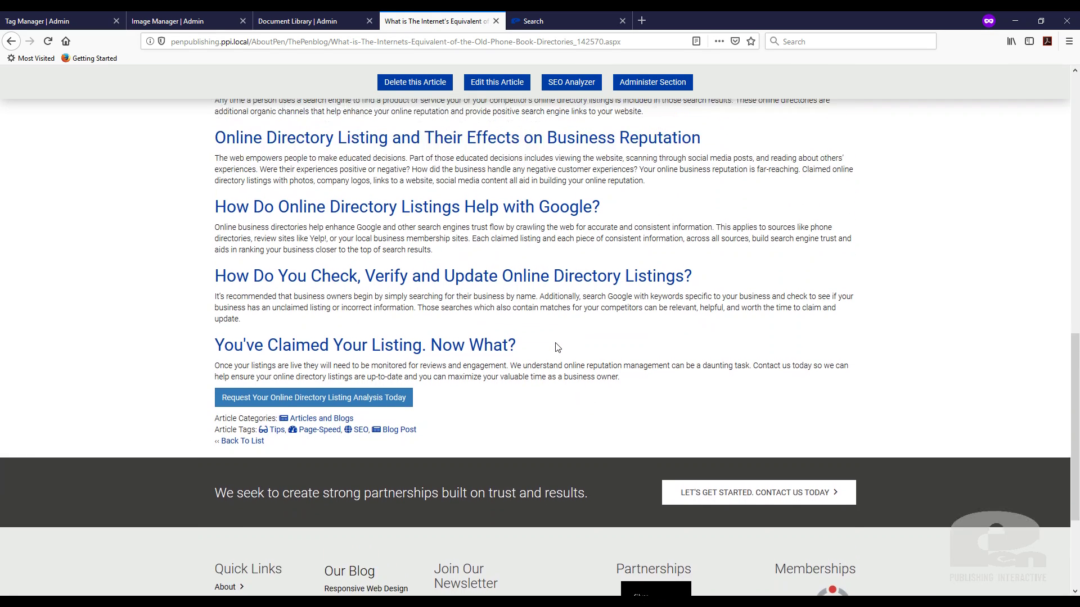
scroll(519, 343, "up", 2)
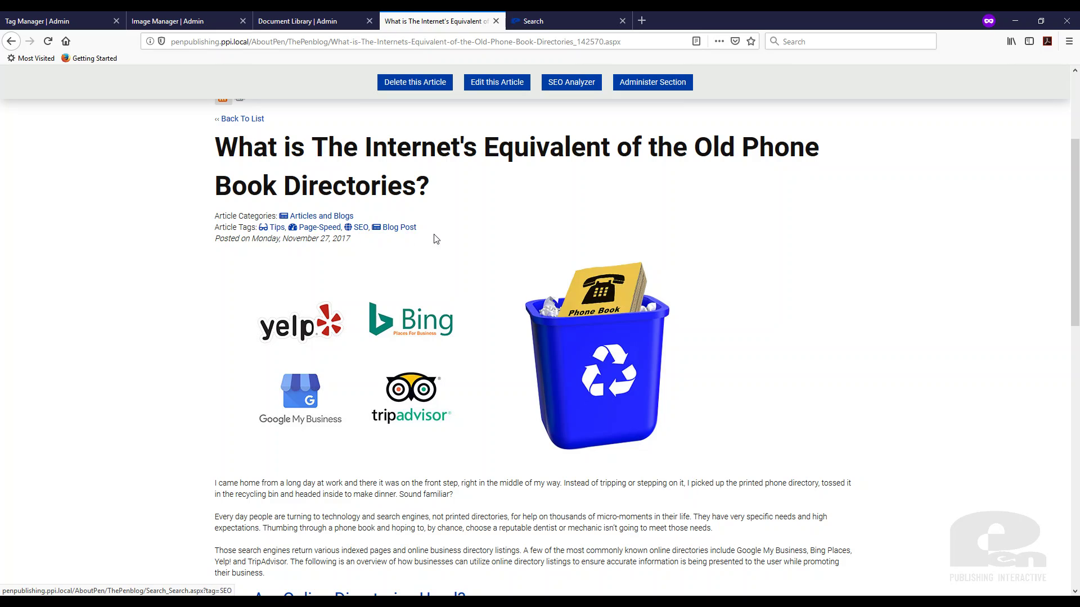
Step: Switch to the open search page and examine the items listed for the SEO tag
left_click(528, 17)
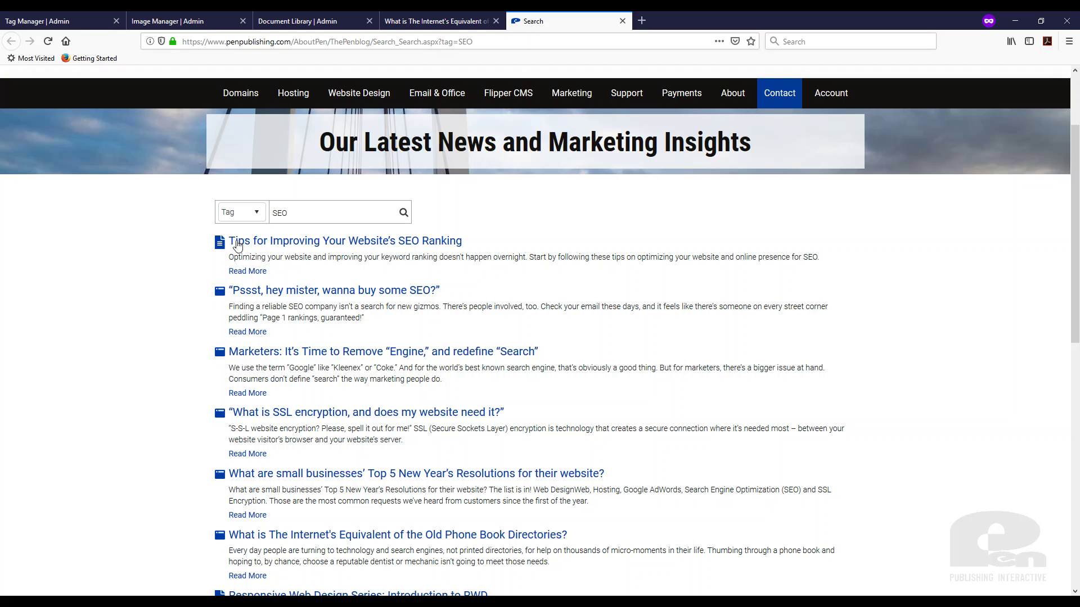
scroll(218, 325, "down", 3)
scroll(218, 325, "down", 5)
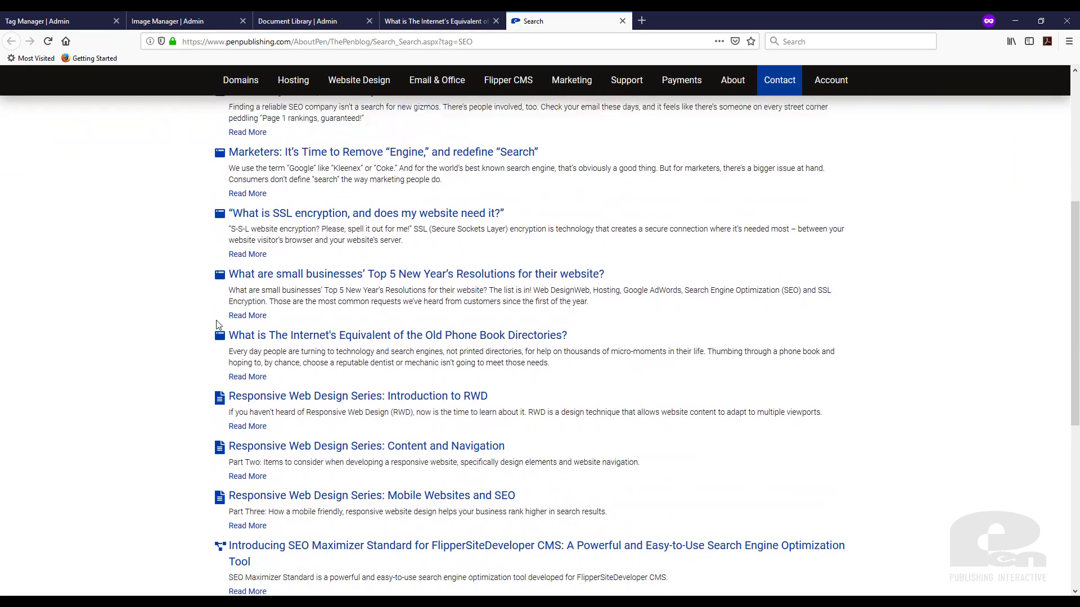
scroll(511, 398, "up", 8)
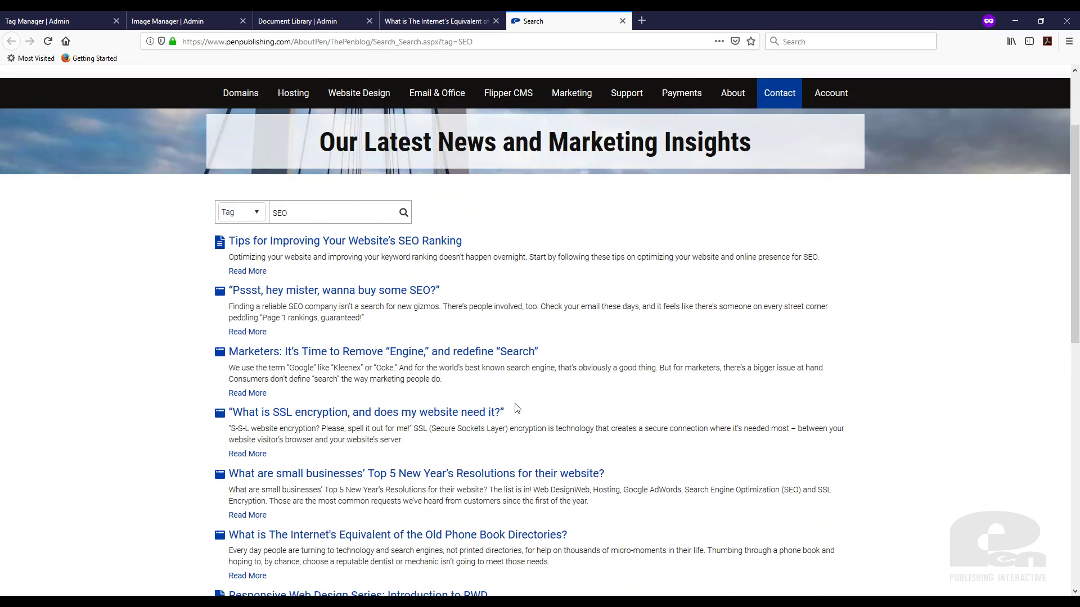